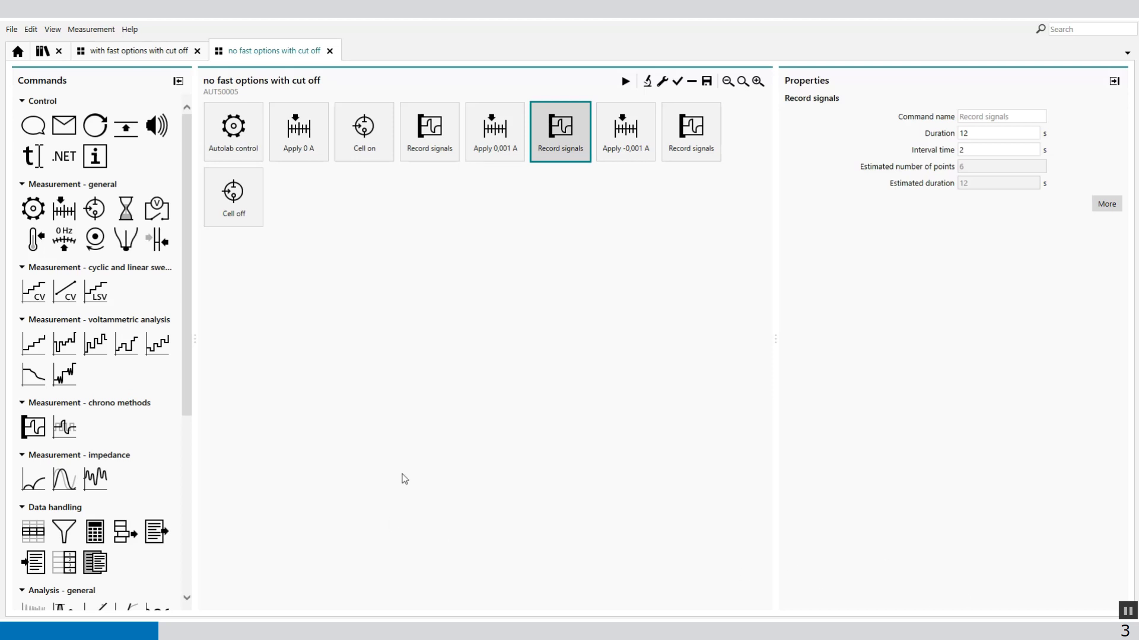
# Review each command's properties, including the 0,001 A and -0,001 A current steps, ending on the last Record signals step
pyautogui.click(447, 155)
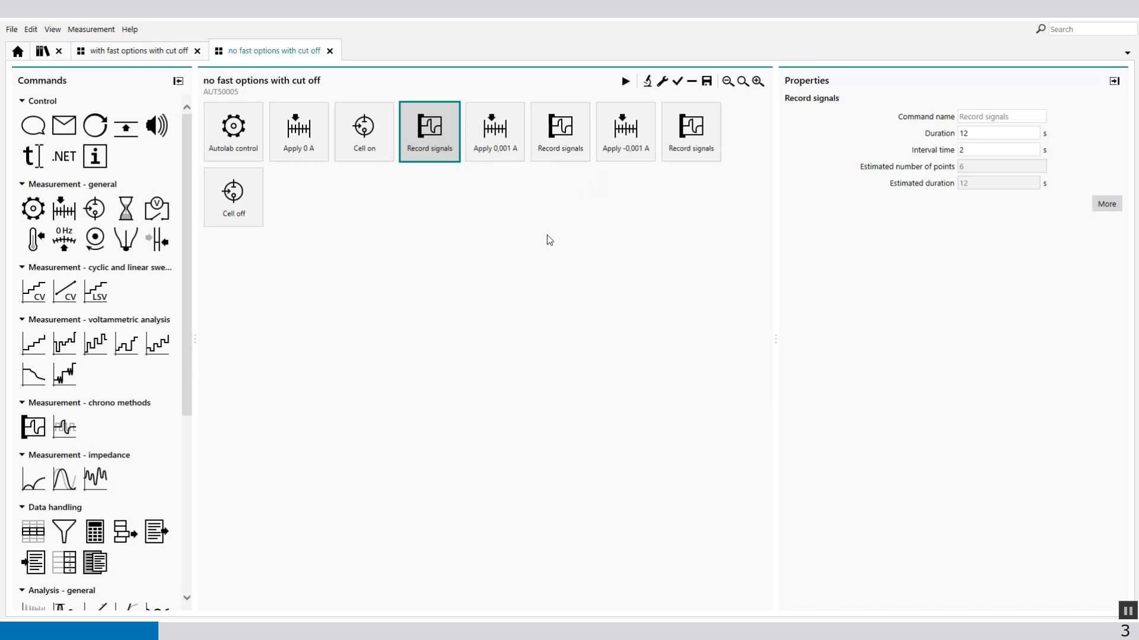
pyautogui.click(505, 144)
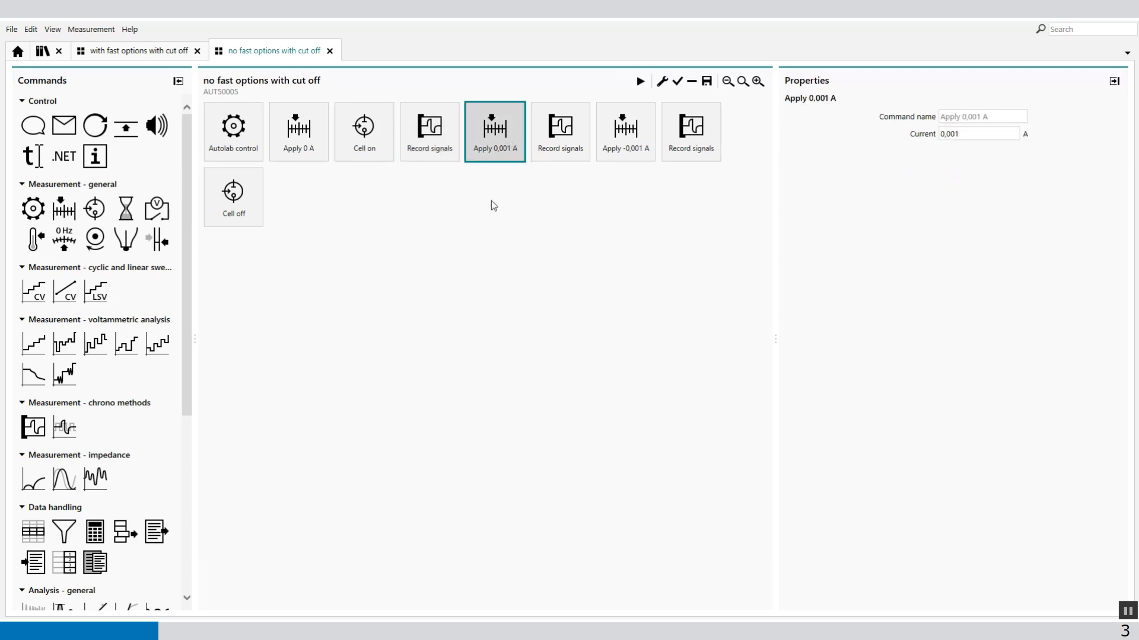
pyautogui.click(563, 149)
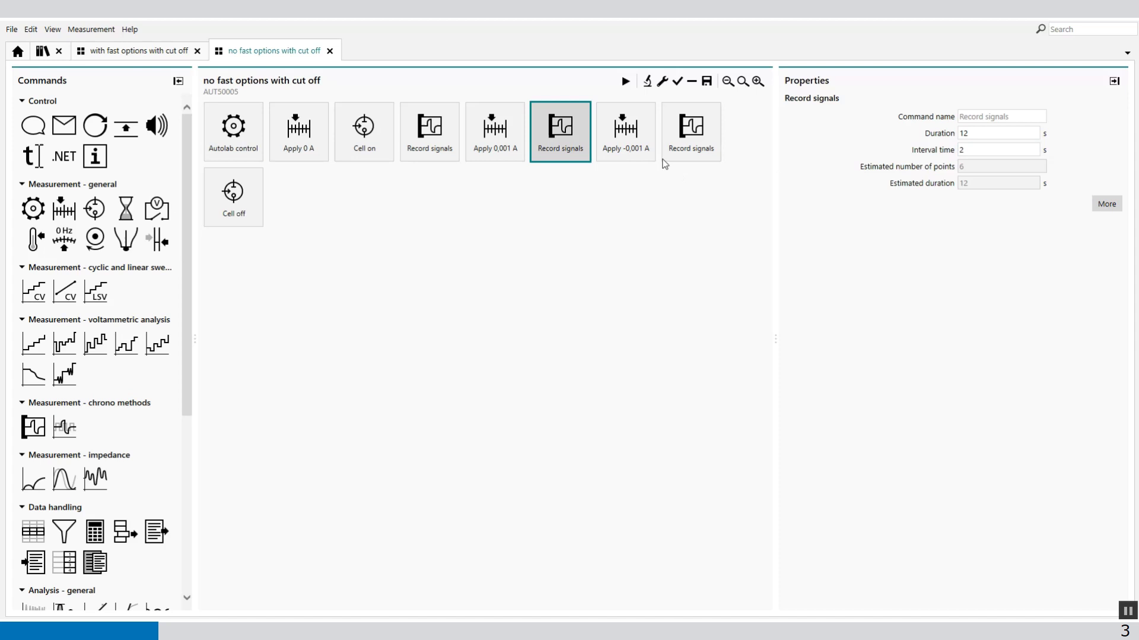
pyautogui.click(646, 150)
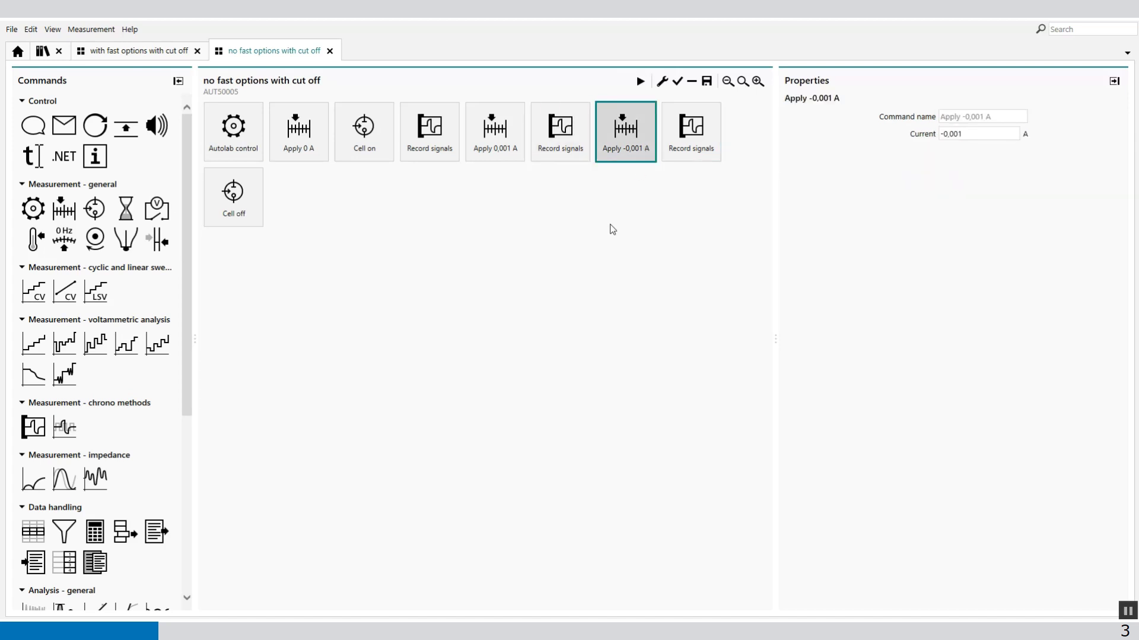
pyautogui.click(679, 148)
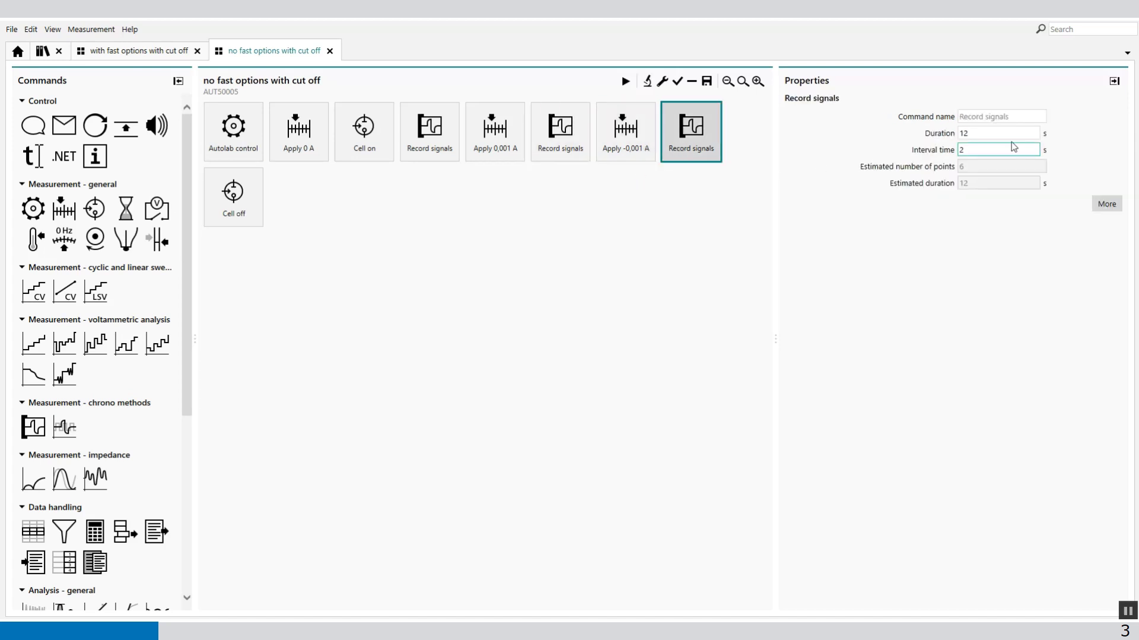
pyautogui.click(989, 136)
# Confirm fast options are off for the last and middle Record signals steps
pyautogui.click(1102, 206)
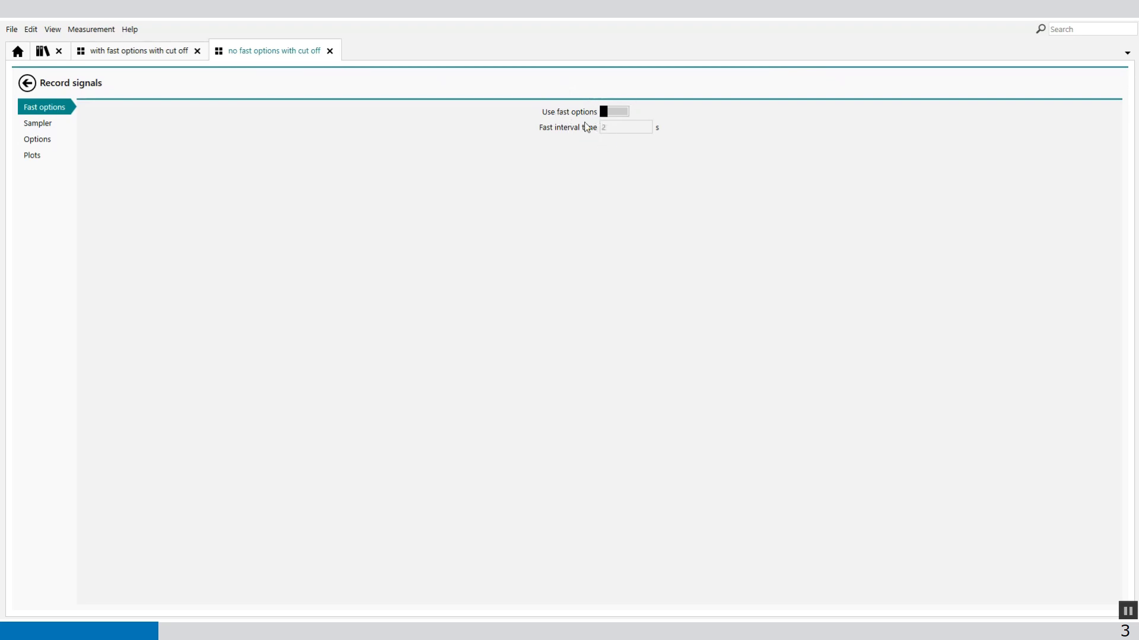
pyautogui.click(27, 83)
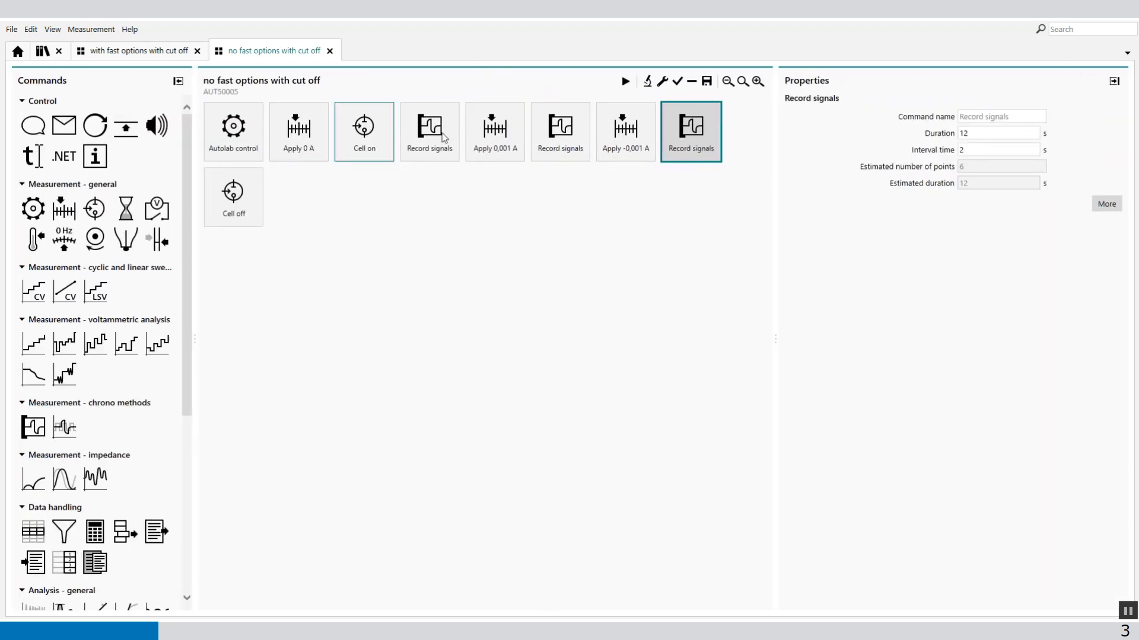
pyautogui.click(547, 133)
pyautogui.click(1102, 203)
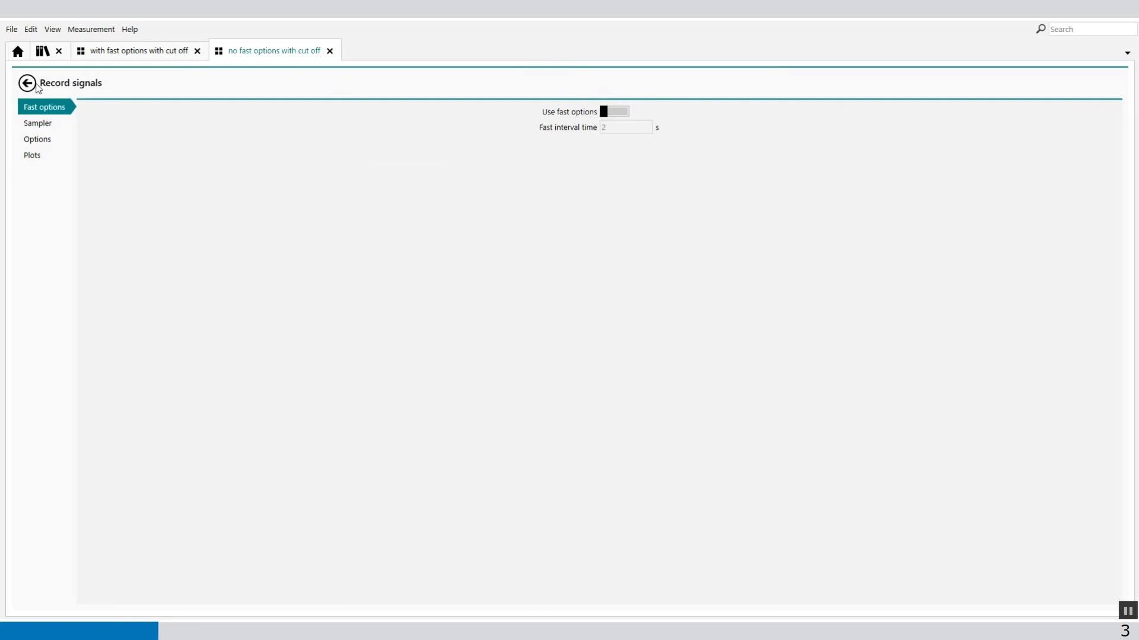
pyautogui.click(28, 83)
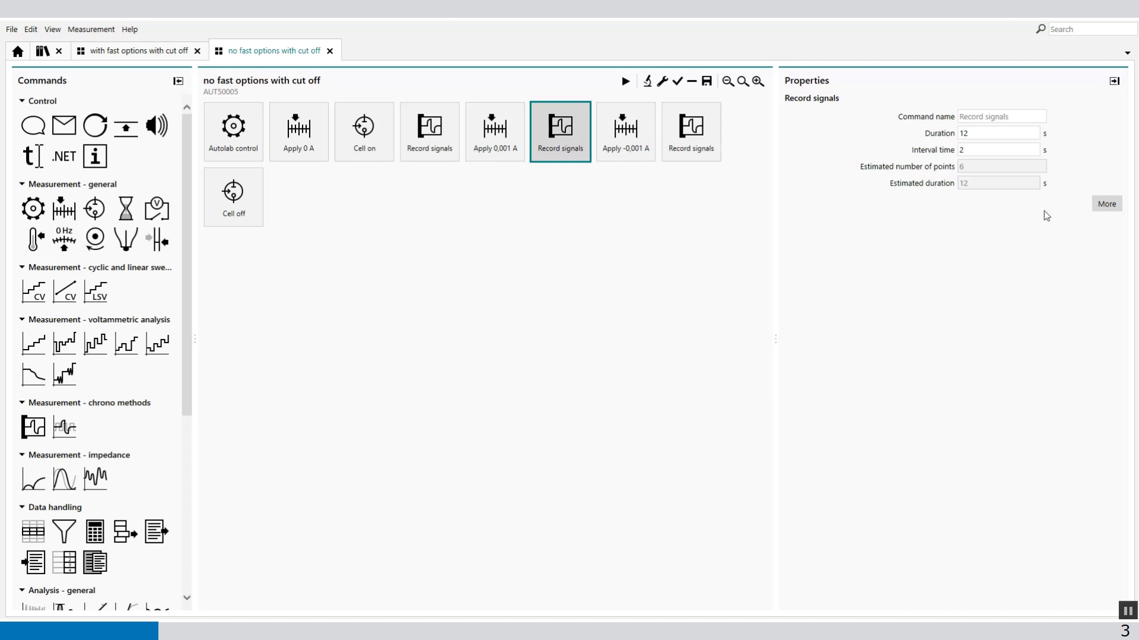
pyautogui.click(1107, 203)
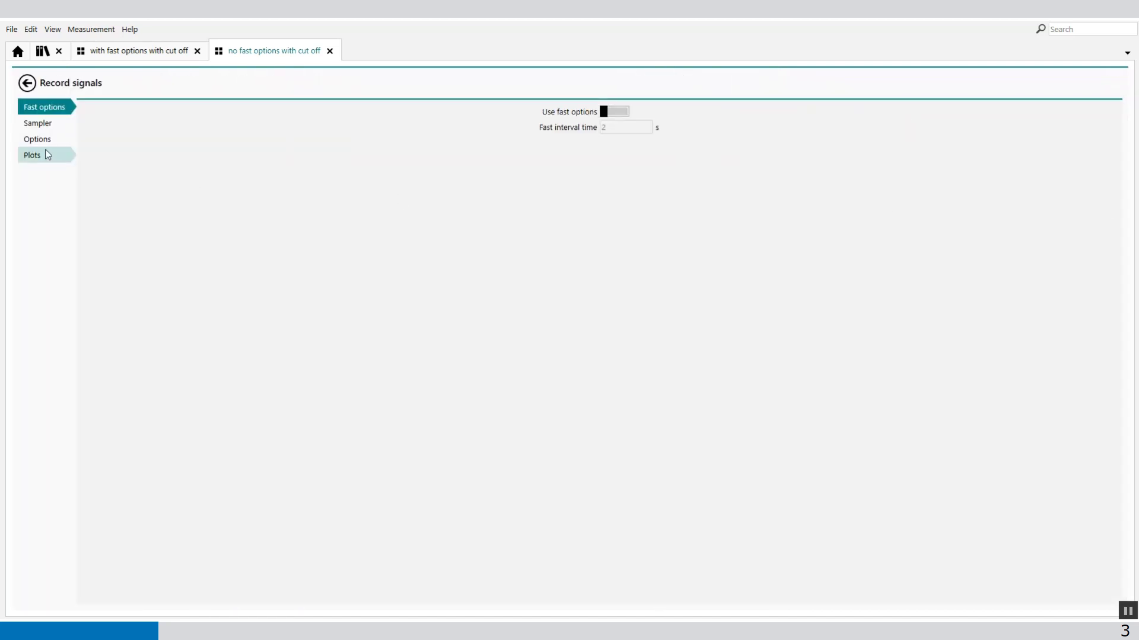
pyautogui.click(41, 139)
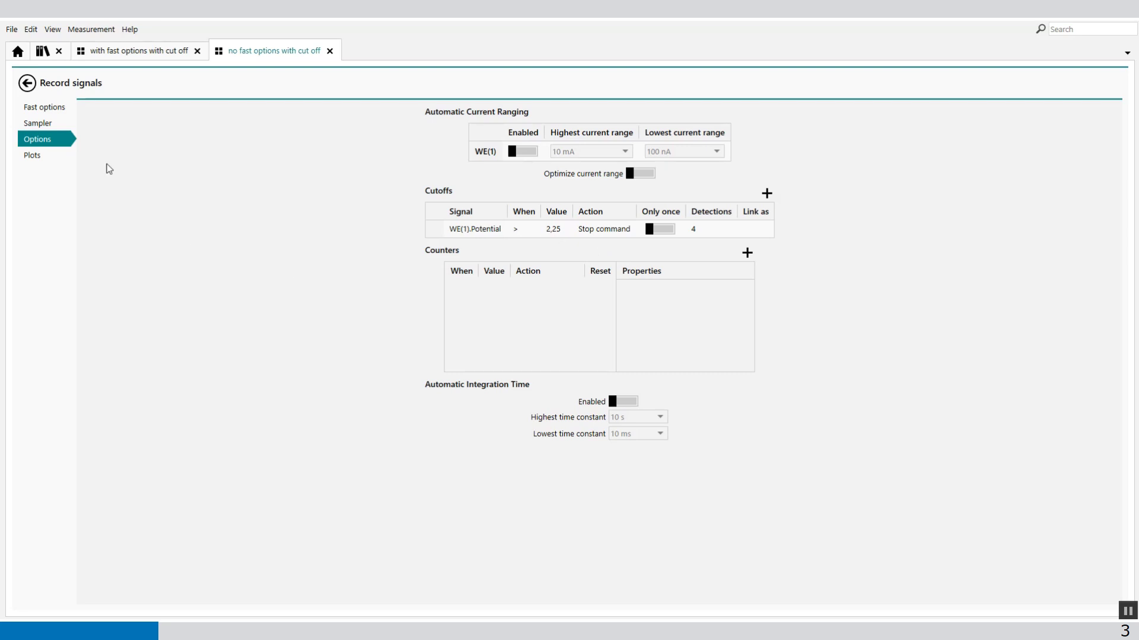
pyautogui.click(27, 83)
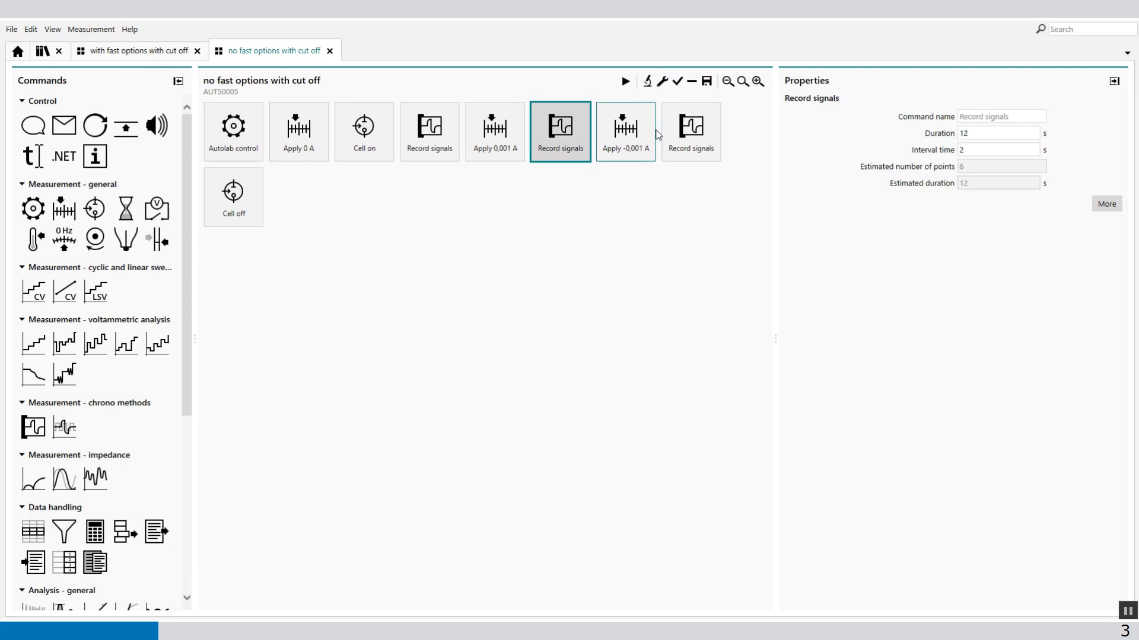
pyautogui.click(668, 134)
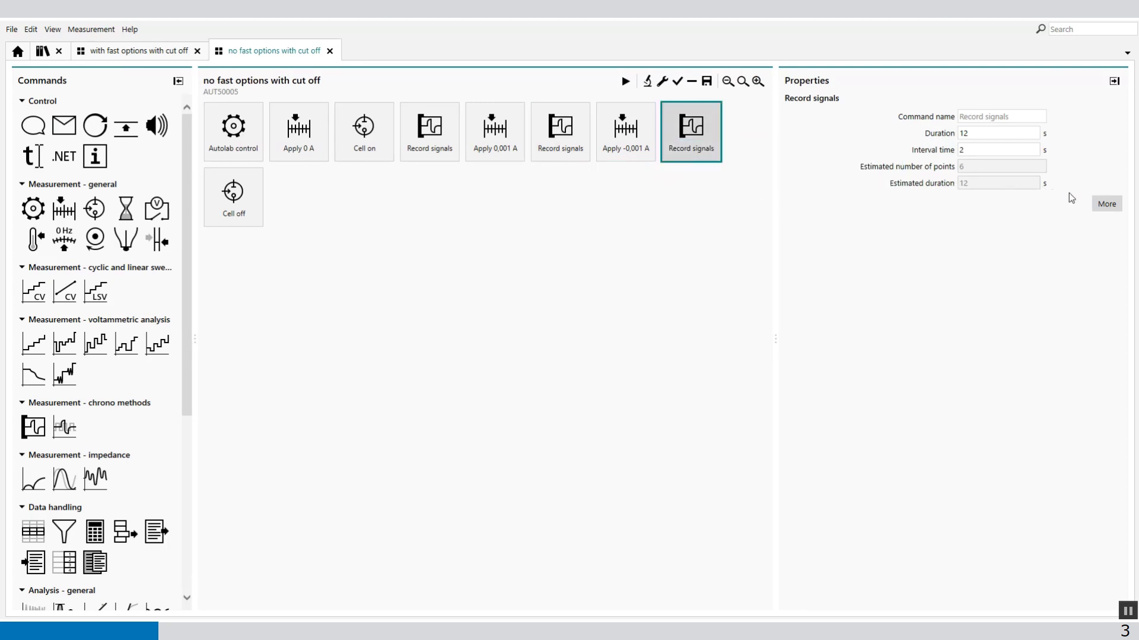
pyautogui.click(1106, 204)
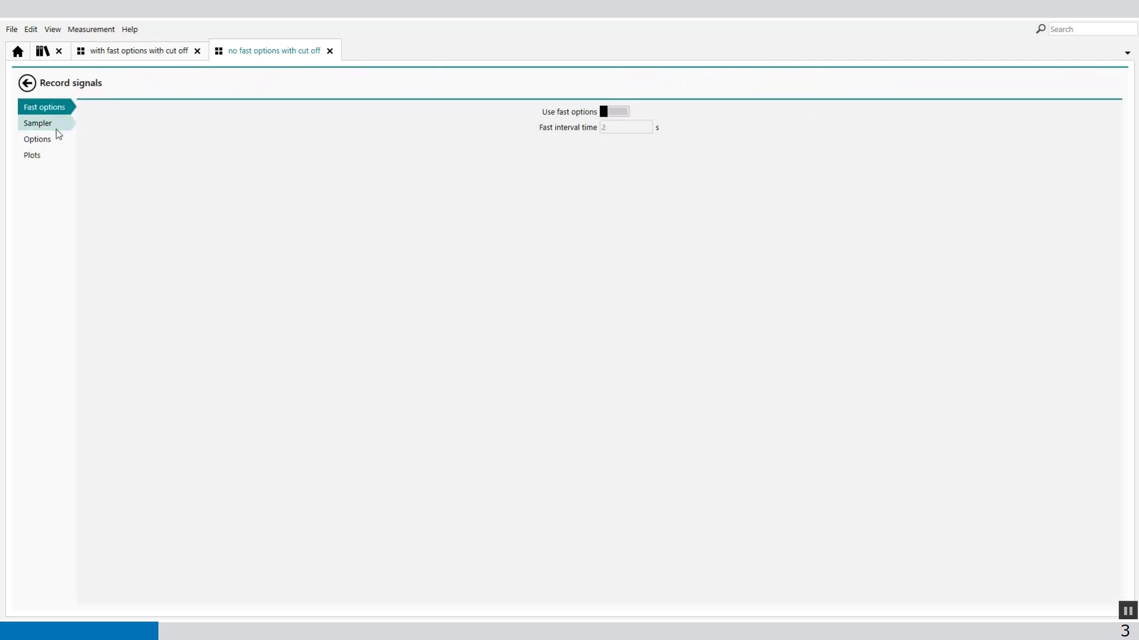
pyautogui.click(42, 139)
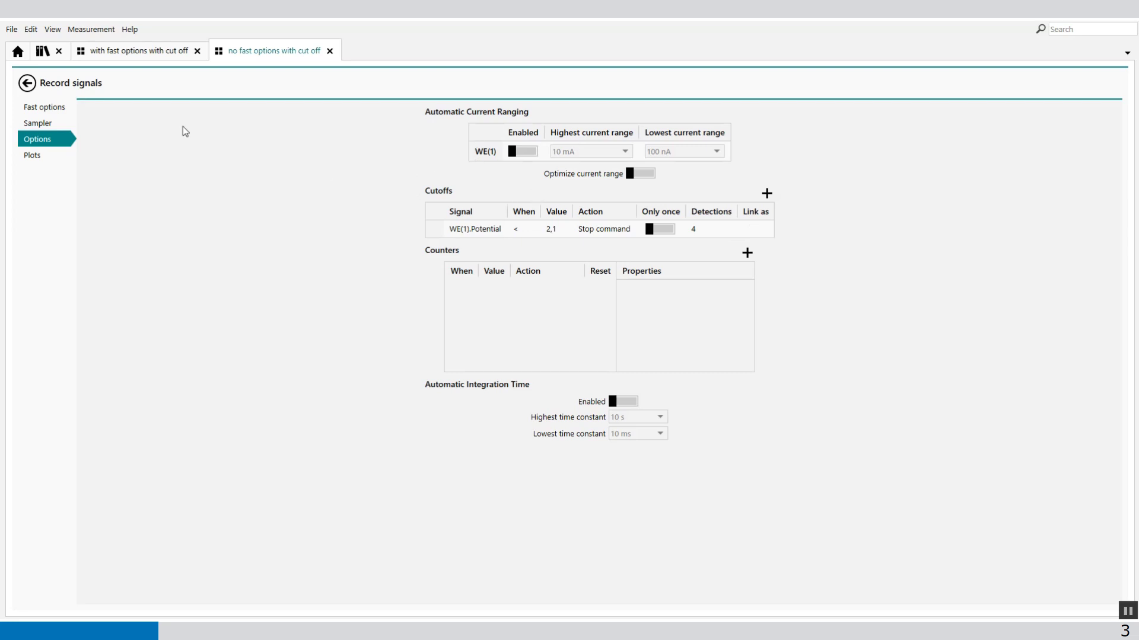
pyautogui.click(27, 84)
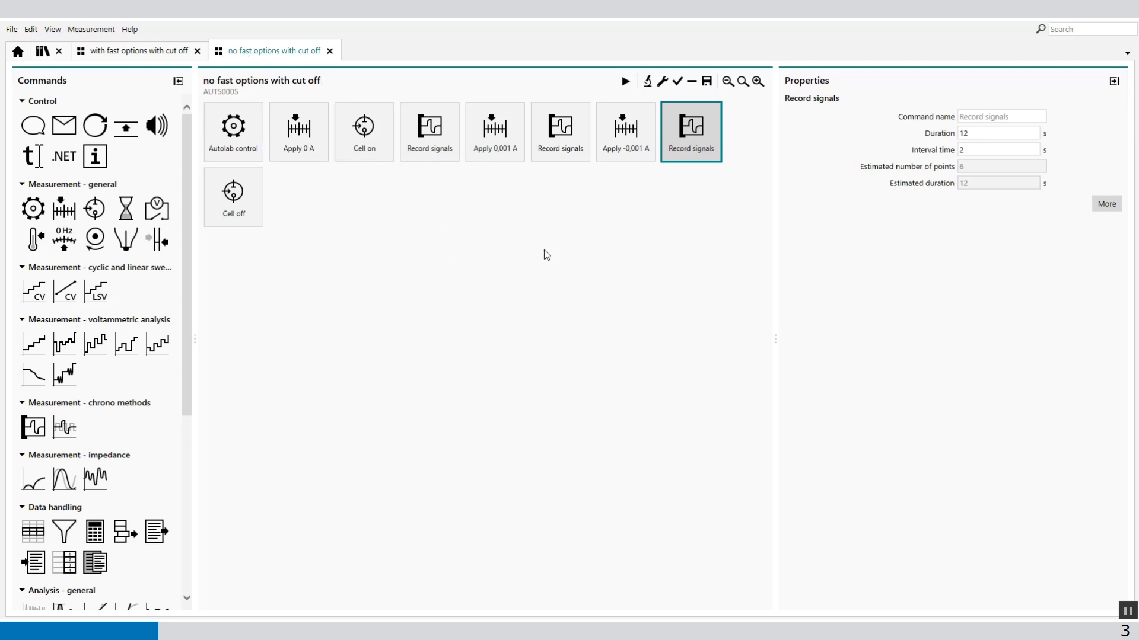
# Run the 'no fast options with cut off' procedure, recording potential up to about 2,27 V
pyautogui.click(626, 86)
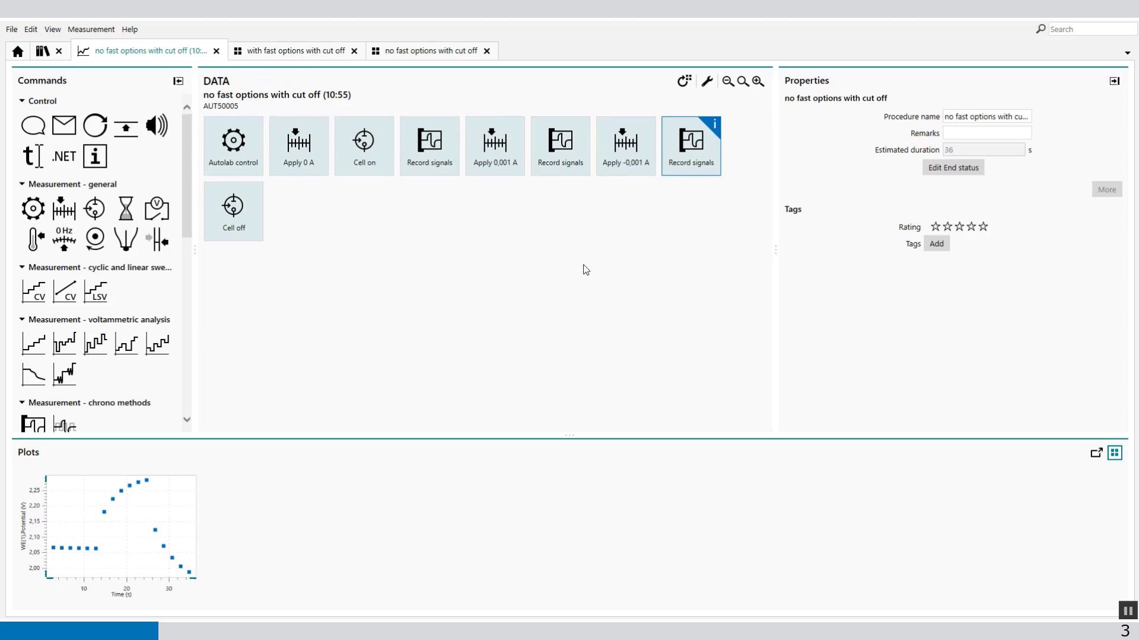
# Check the Record signals data table's Cutoffs column for rows below 2,1 V, then return to the overview
pyautogui.moveTo(686, 154)
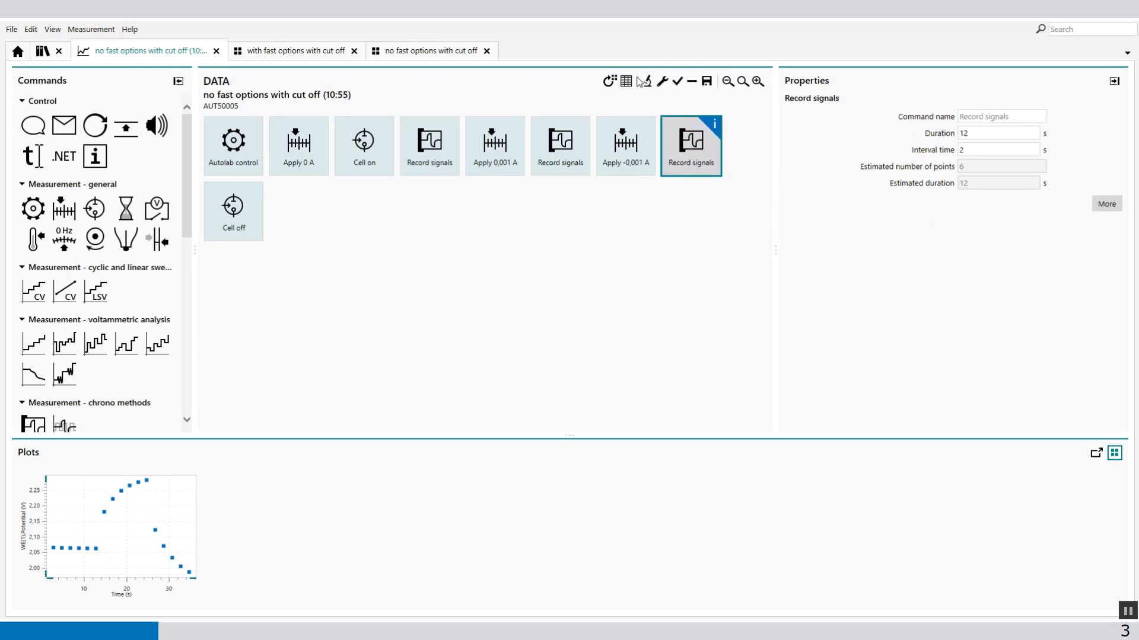
pyautogui.click(626, 81)
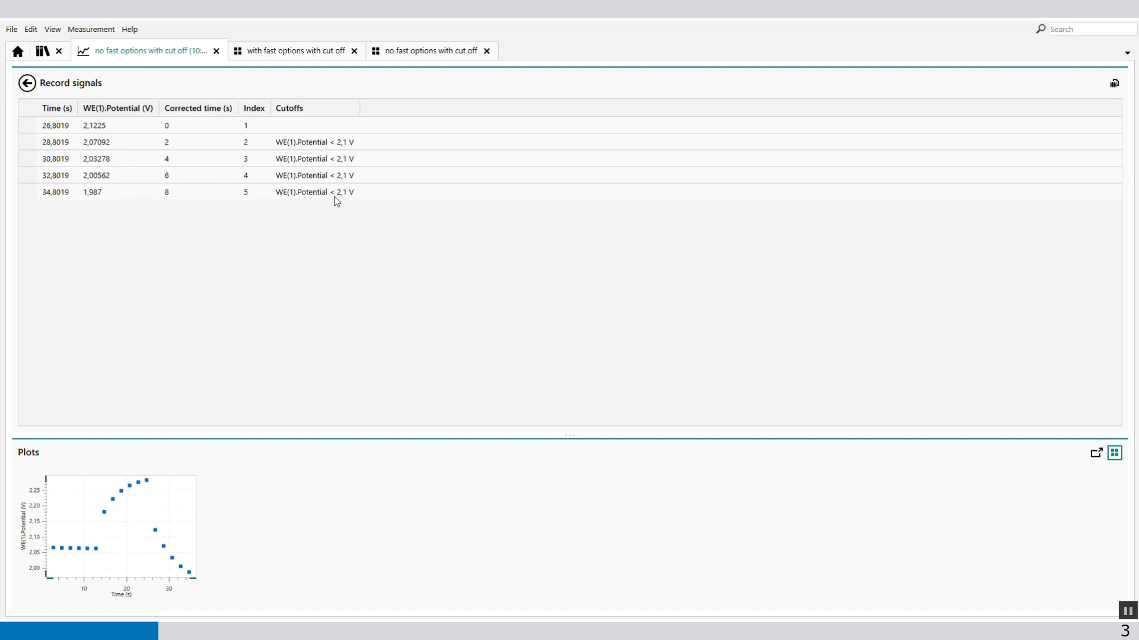
pyautogui.click(33, 88)
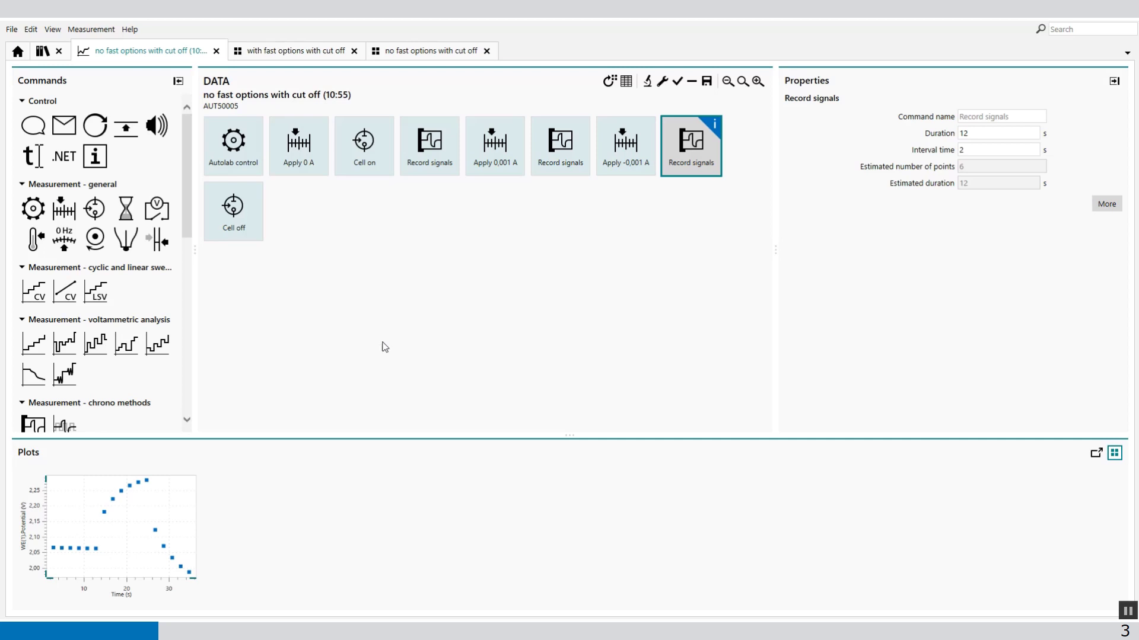
pyautogui.click(262, 52)
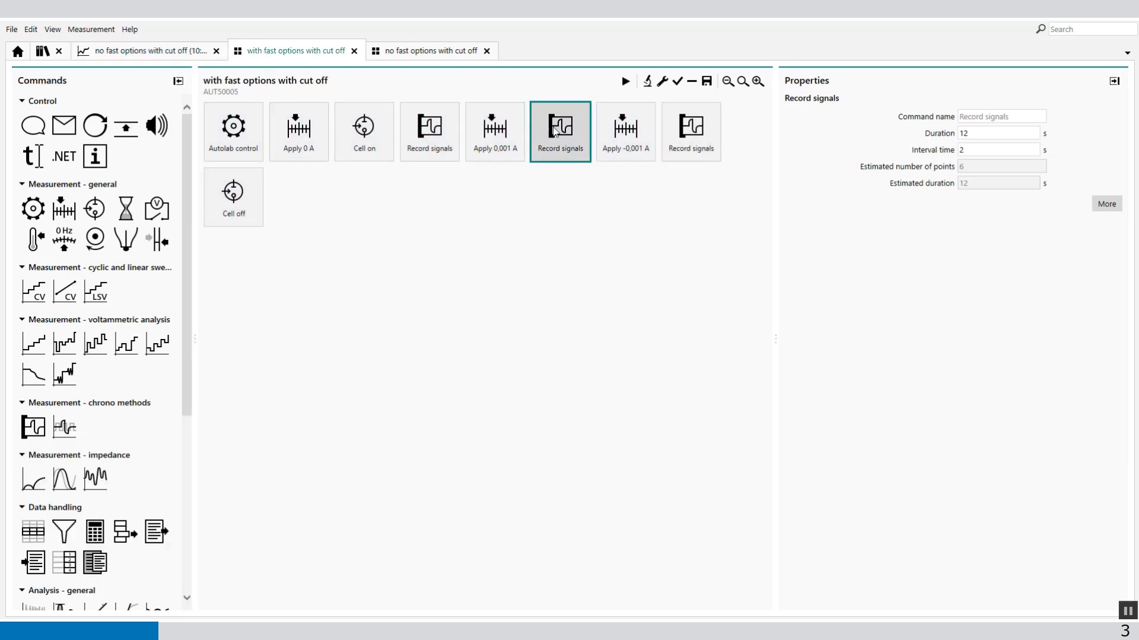
pyautogui.click(1106, 204)
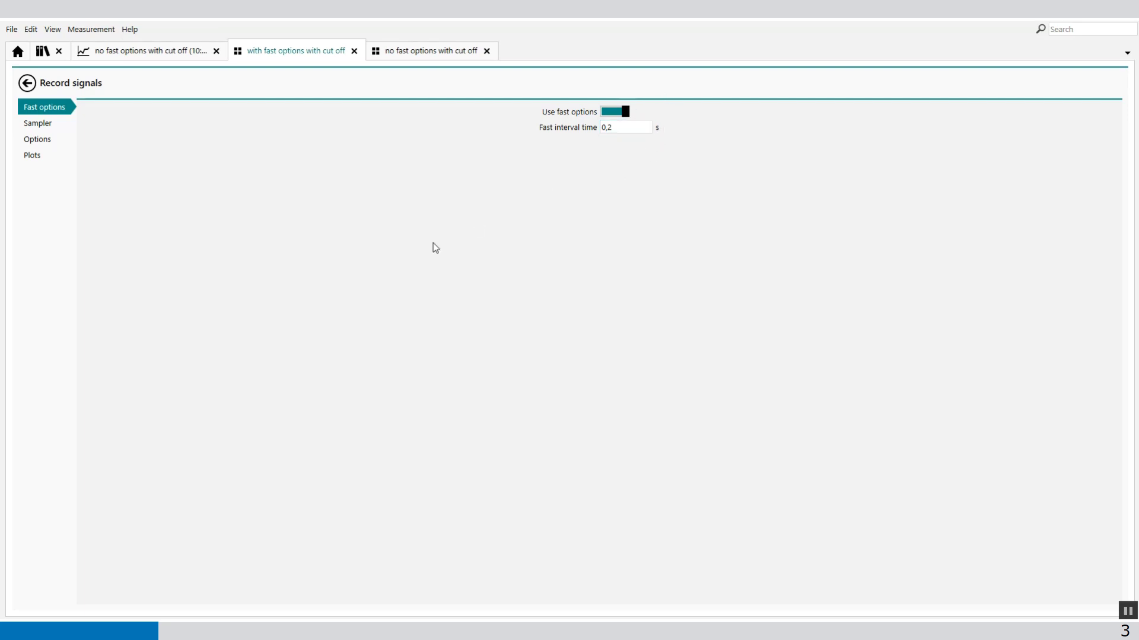
pyautogui.click(45, 142)
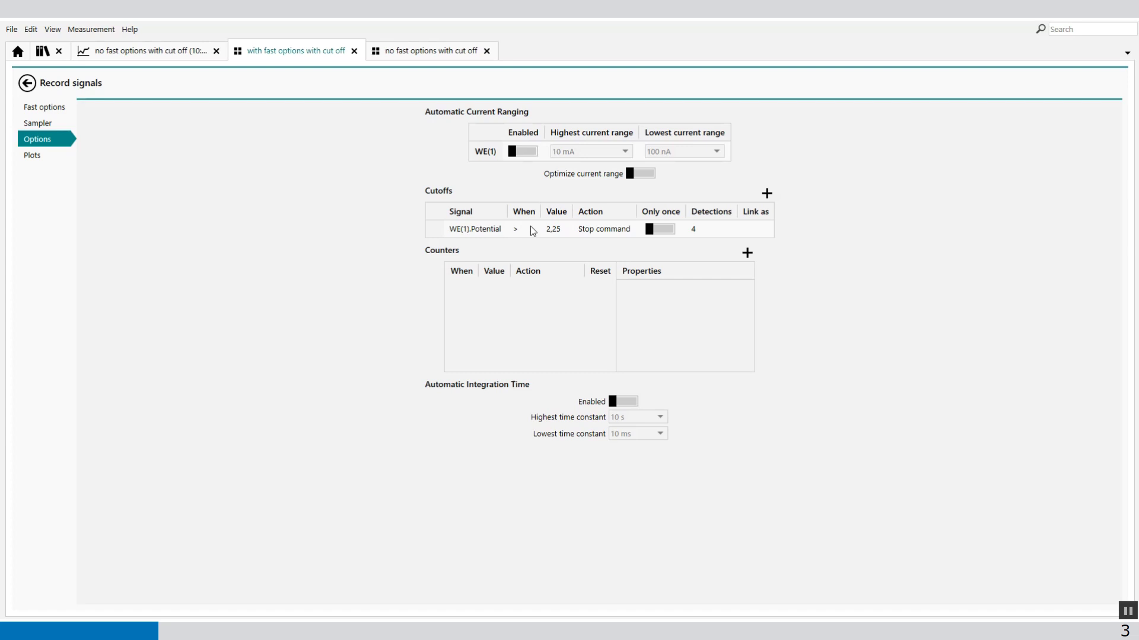
pyautogui.click(32, 155)
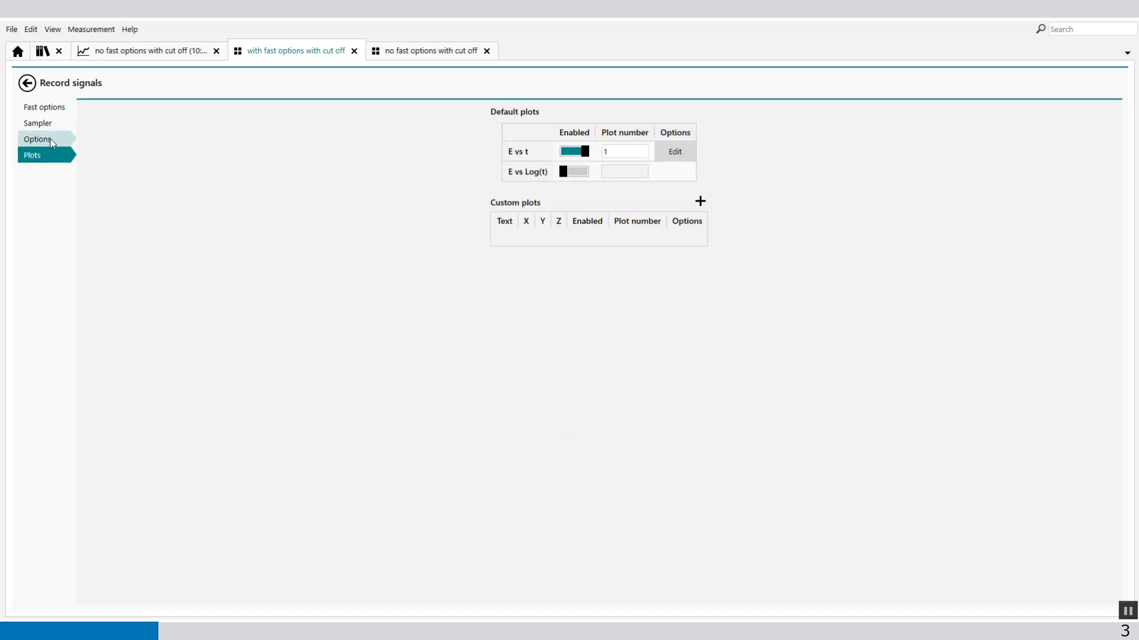
pyautogui.click(37, 139)
pyautogui.click(27, 83)
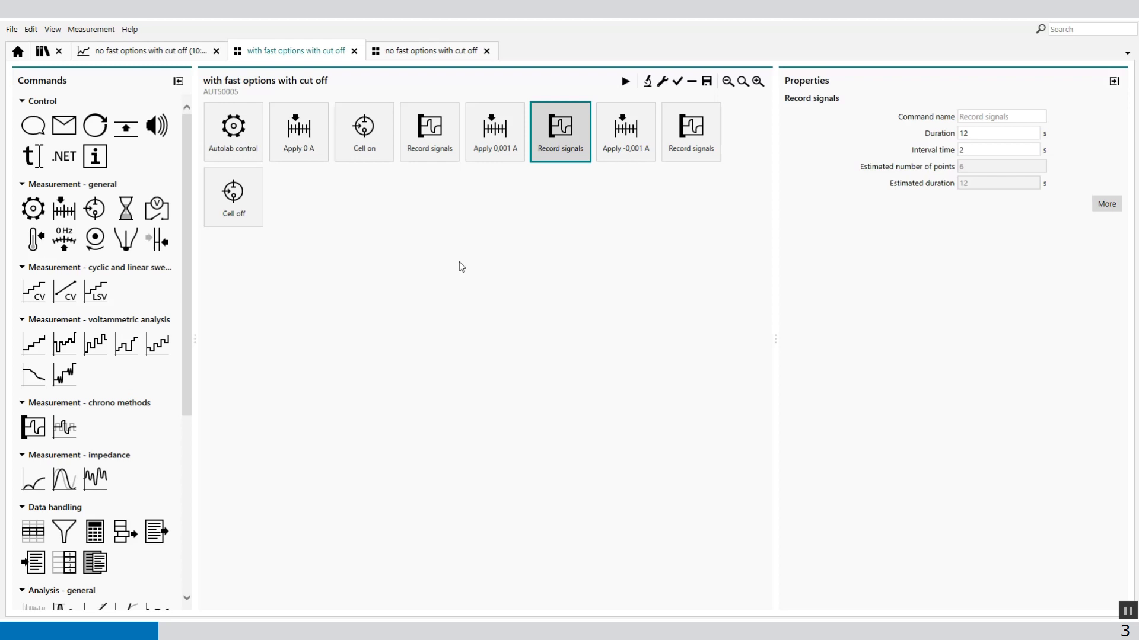
# Run the with-fast-options procedure and read the cutoff notes on the flagged Record signals steps
pyautogui.click(625, 83)
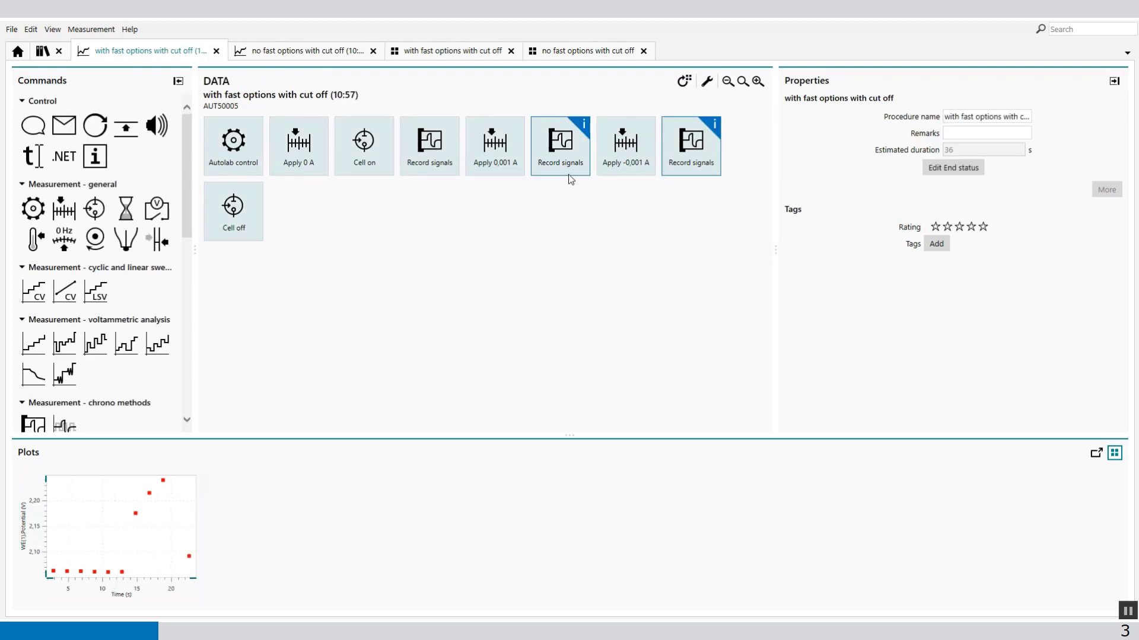
pyautogui.moveTo(568, 173)
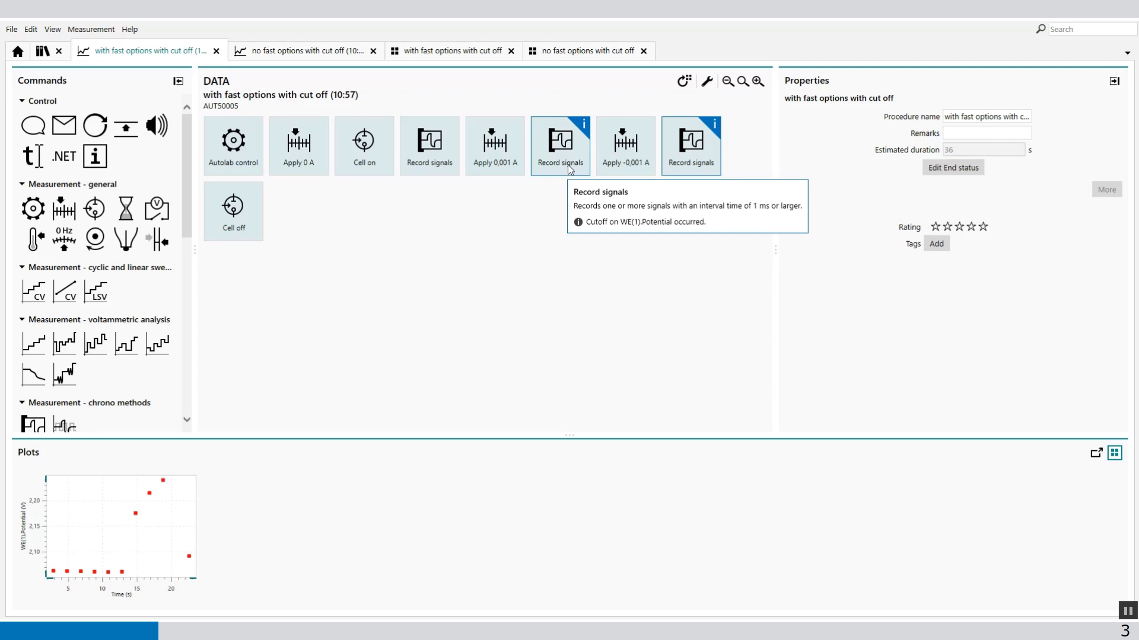
pyautogui.moveTo(705, 141)
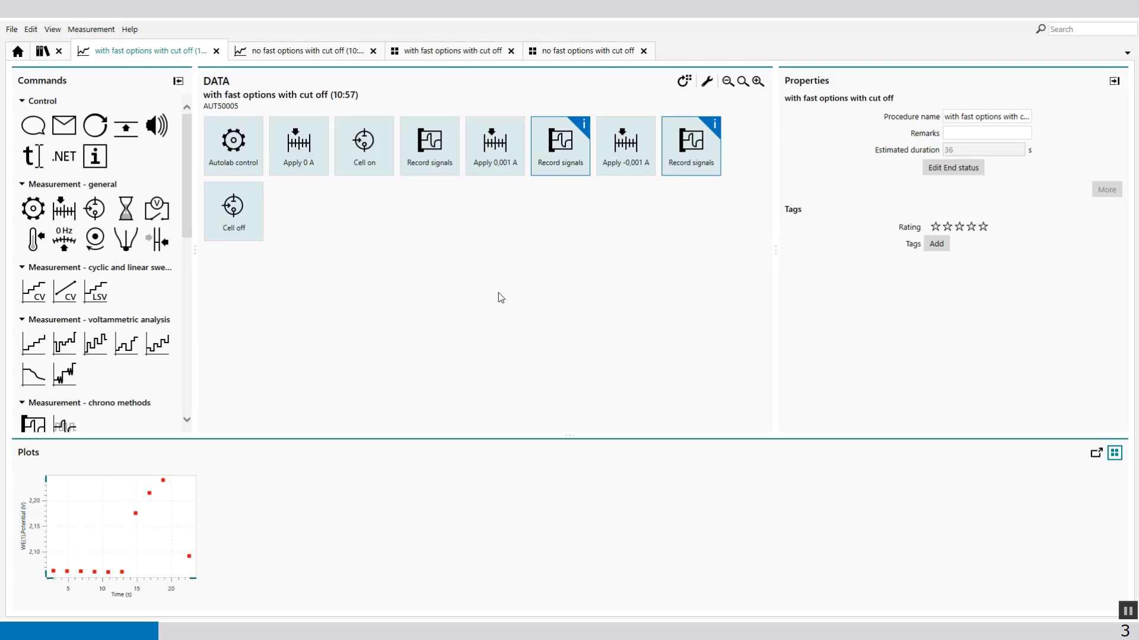
# Put the fast-options plot in a new overlay, add the no-fast-options plot to Overlay 1, and view it
pyautogui.rightClick(173, 518)
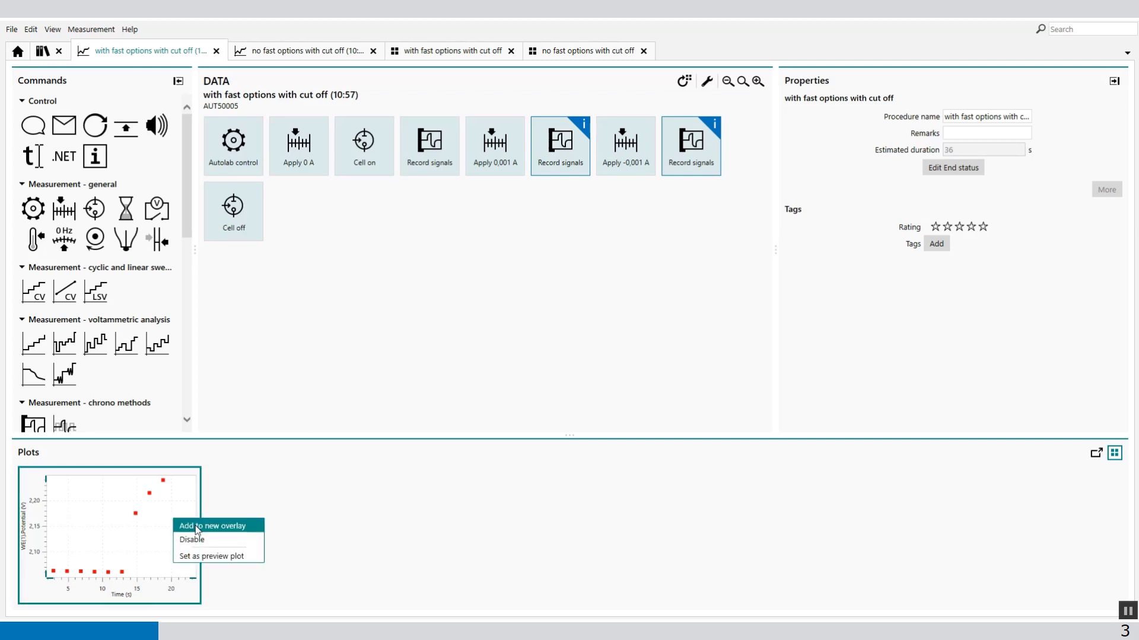
pyautogui.click(197, 528)
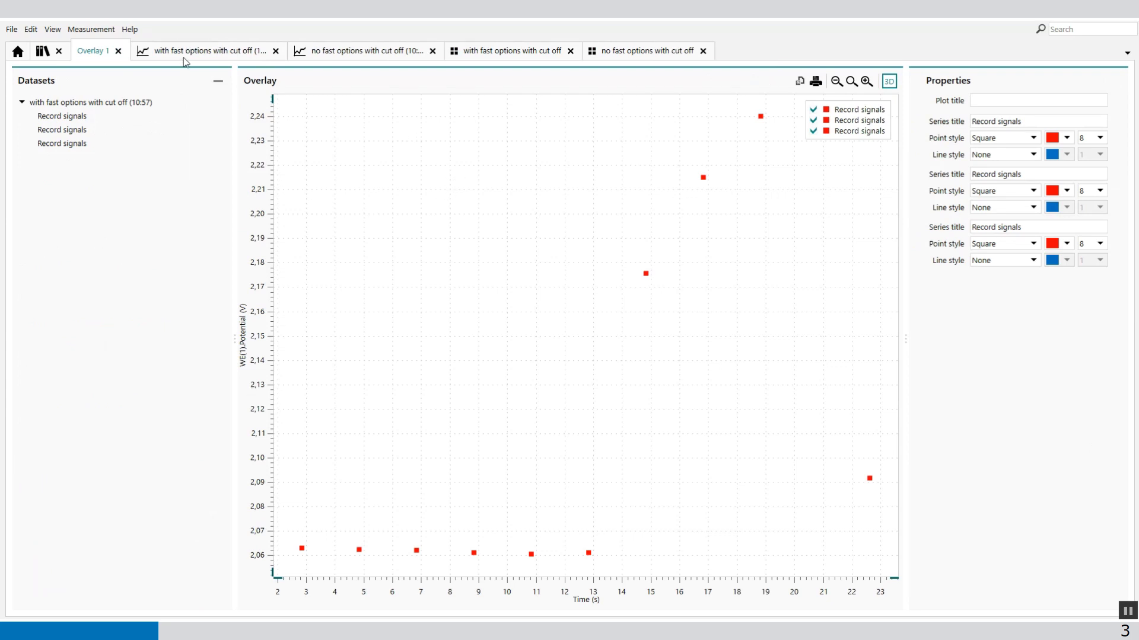
pyautogui.click(320, 54)
pyautogui.rightClick(140, 495)
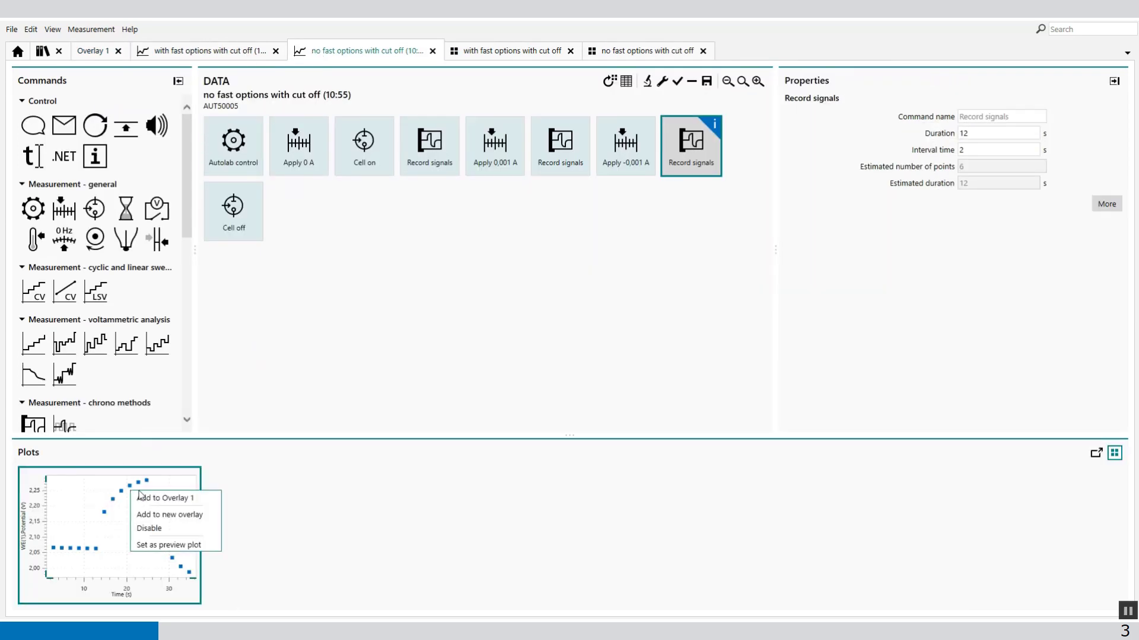
pyautogui.click(149, 498)
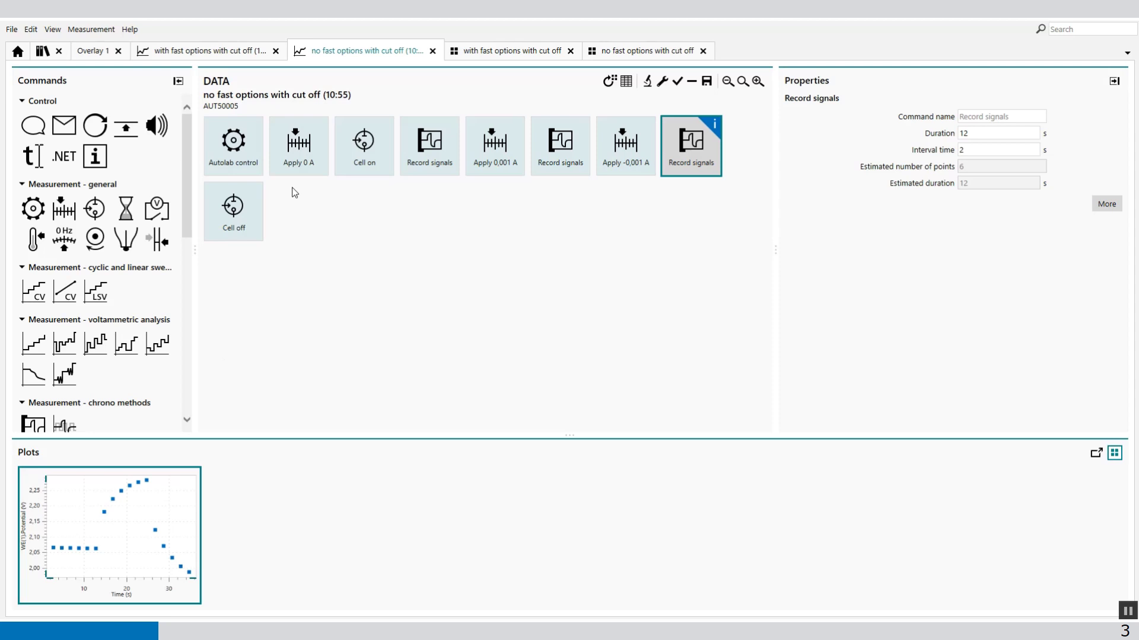
pyautogui.click(91, 52)
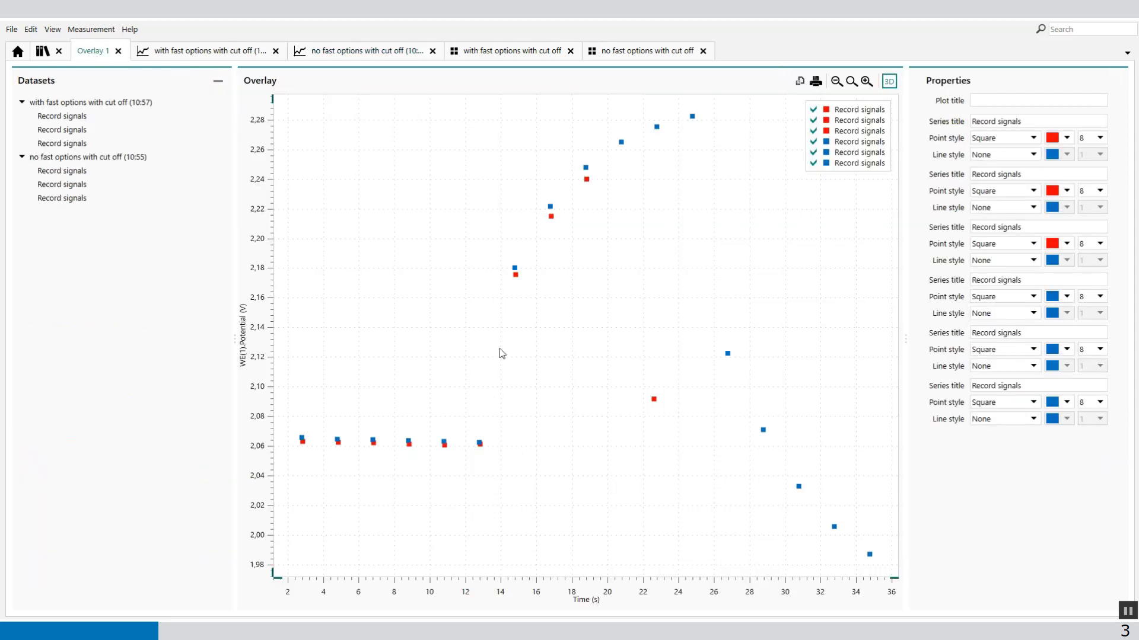